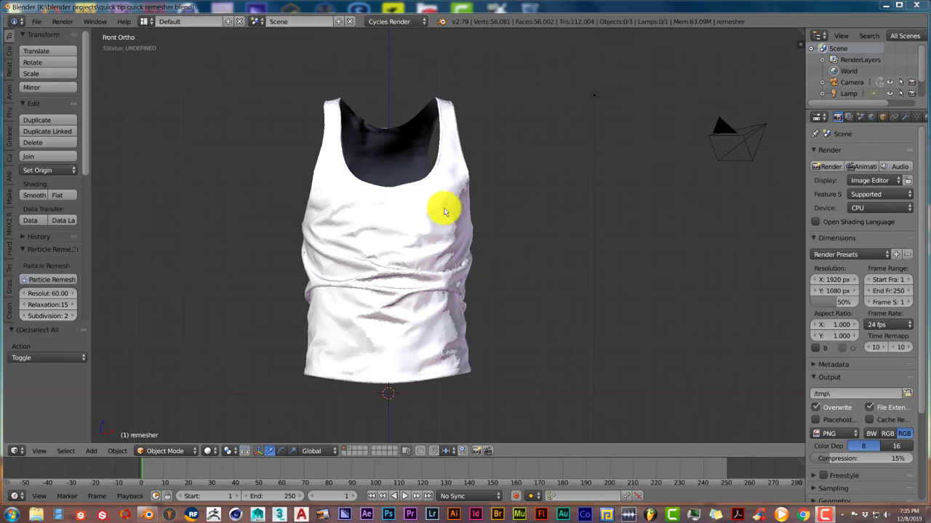
# Zoom around the viewport and select the white 56,002-face tank-top model.
pyautogui.scroll(-3, 521, 259)
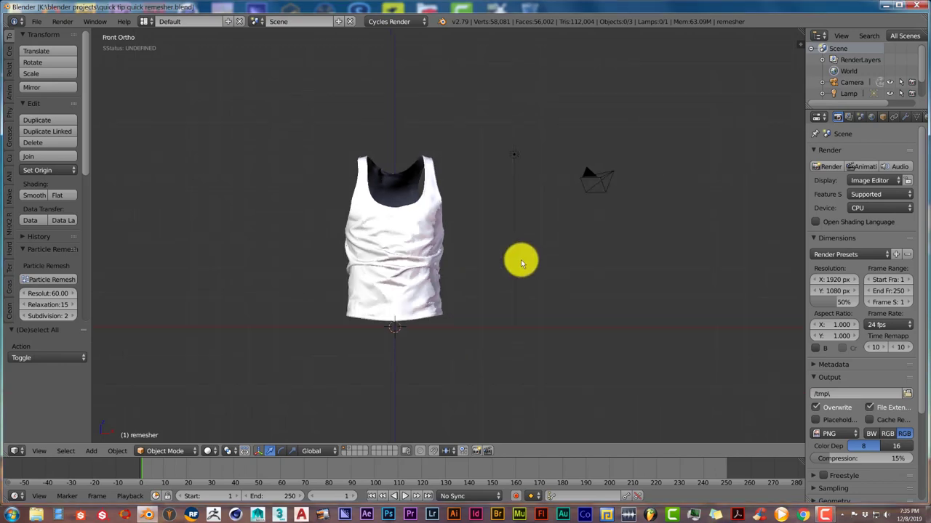
pyautogui.scroll(3, 477, 289)
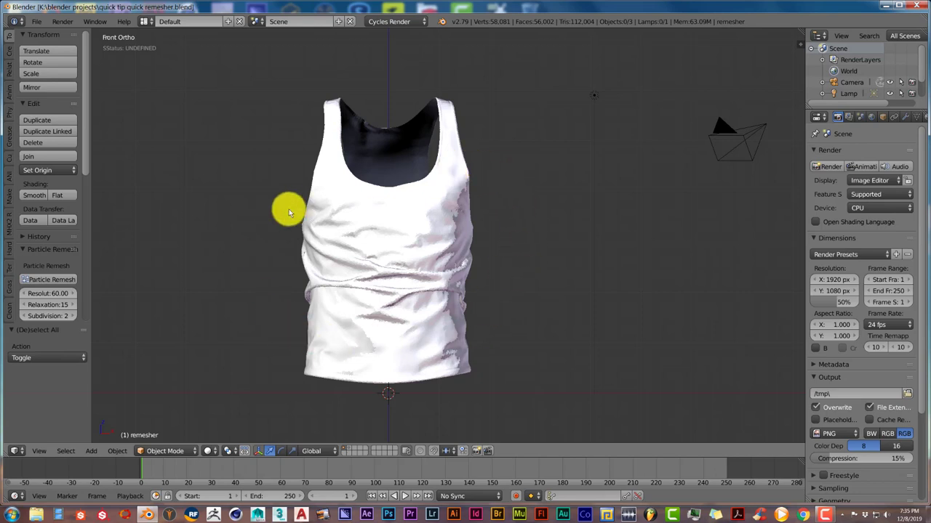
pyautogui.scroll(3, 289, 209)
pyautogui.scroll(-3, 288, 211)
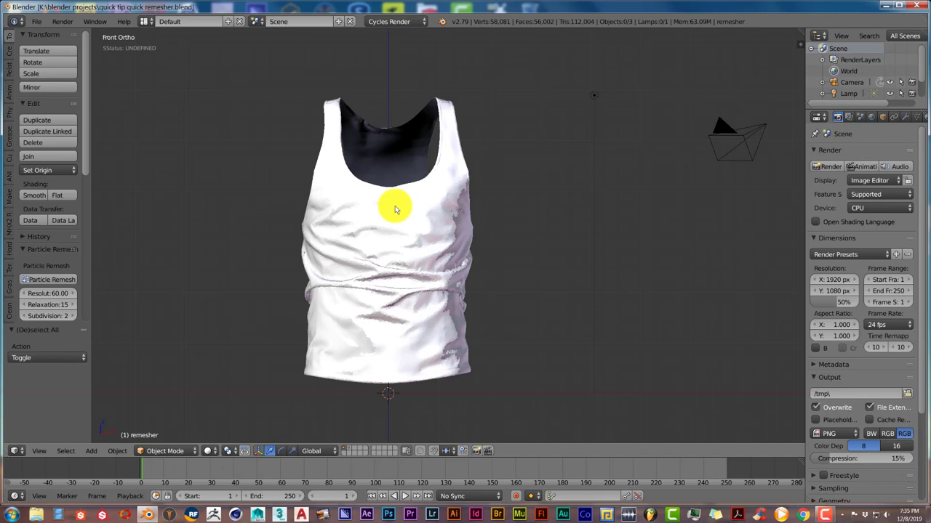
pyautogui.scroll(-1, 395, 209)
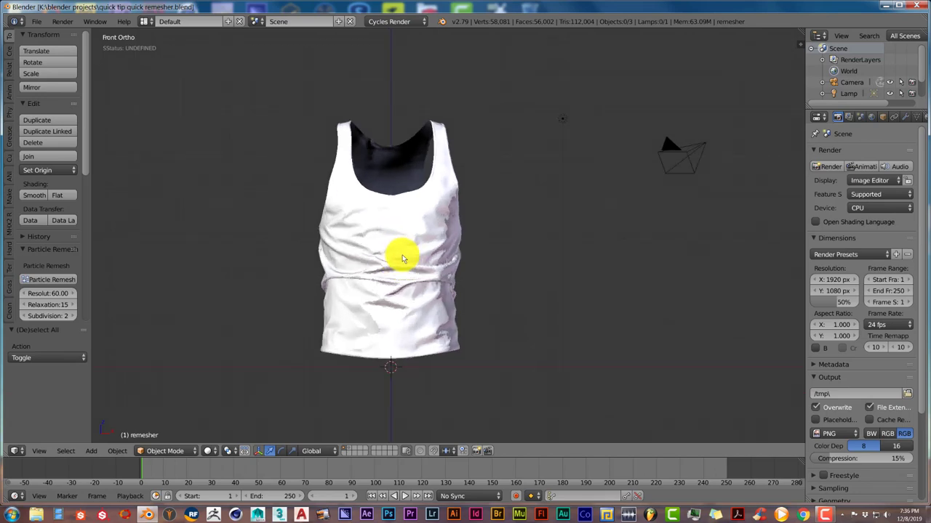
pyautogui.scroll(2, 318, 210)
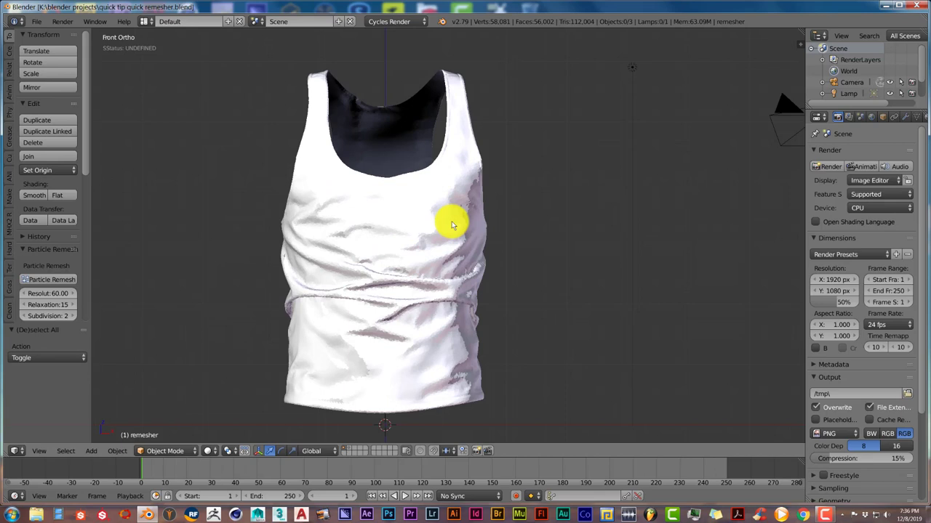
pyautogui.rightClick(396, 209)
pyautogui.scroll(-2, 401, 253)
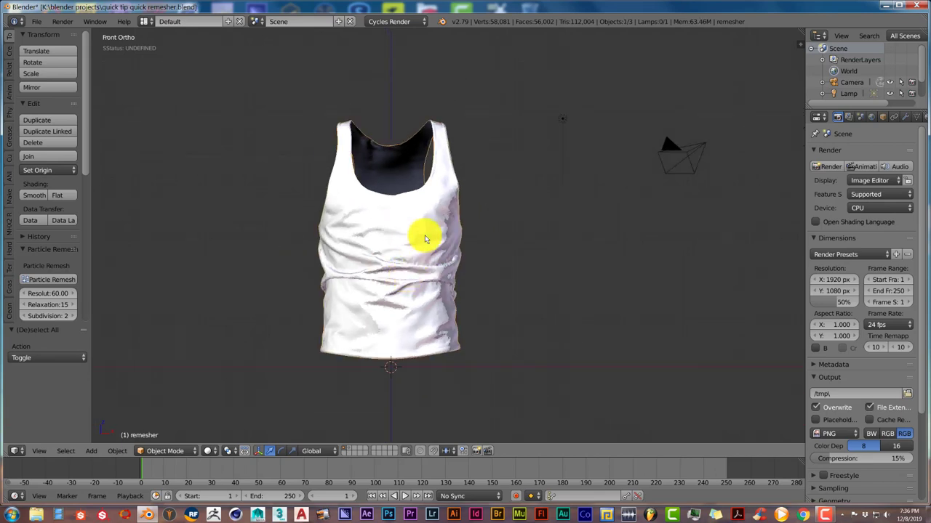
pyautogui.scroll(5, 425, 234)
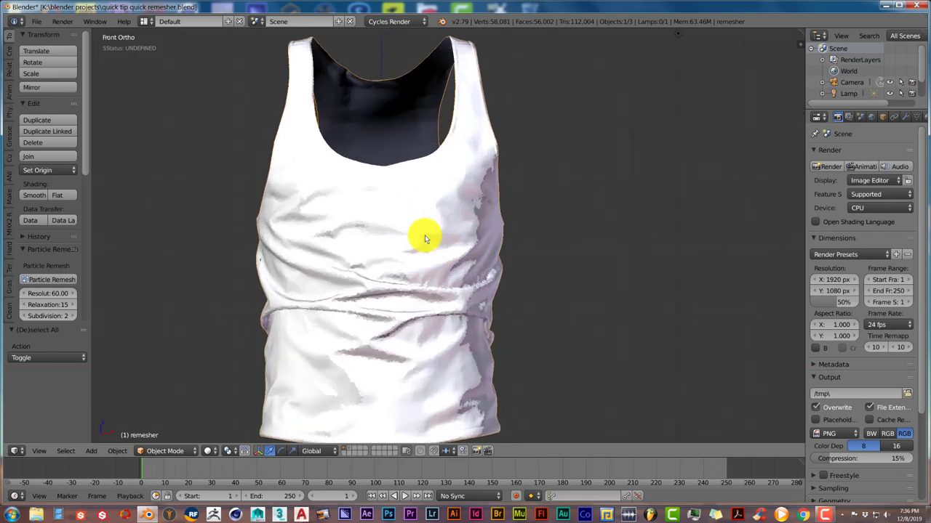
pyautogui.scroll(-4, 383, 240)
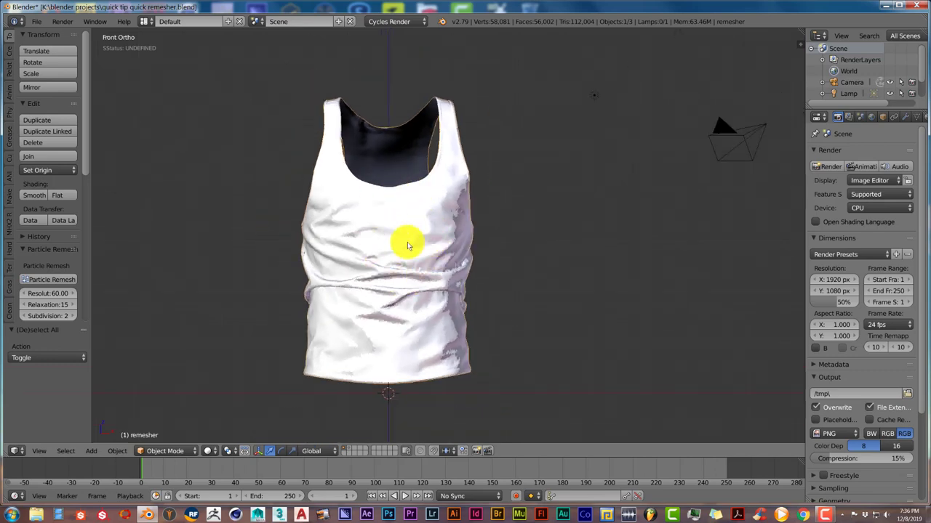
# Enter Edit Mode to show the tank top's dense triangle wireframe.
pyautogui.press('Tab')
pyautogui.scroll(1, 407, 245)
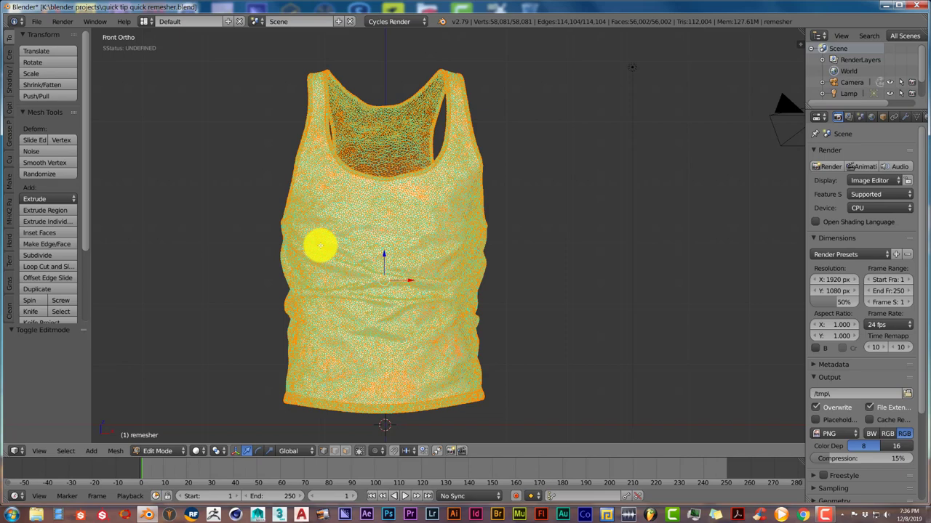
pyautogui.scroll(1, 349, 257)
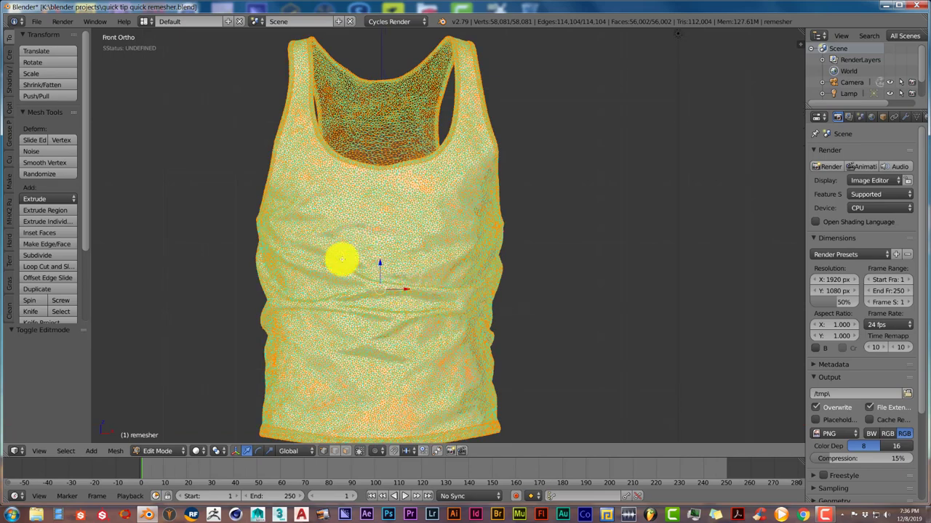
pyautogui.scroll(-1, 360, 253)
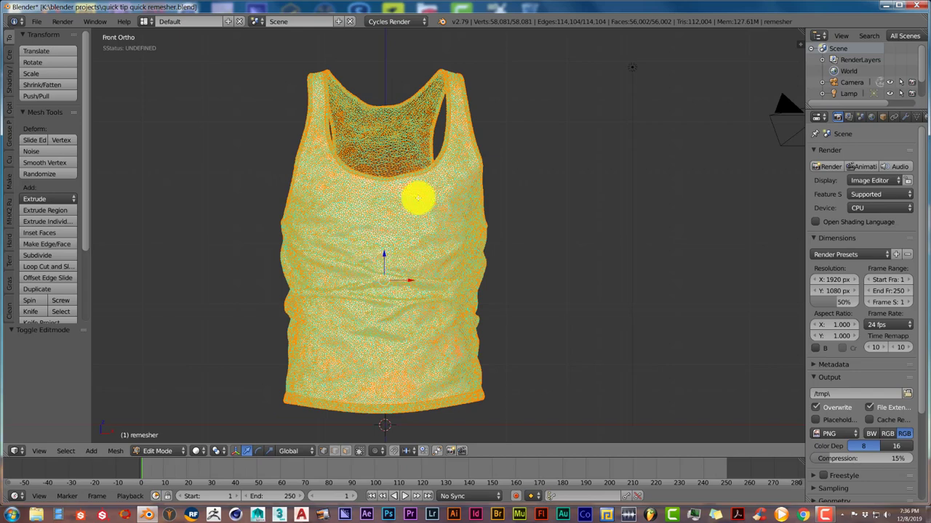
# Close the Windows colour-scheme prompt and return the tank top to Object Mode.
pyautogui.scroll(-1, 455, 274)
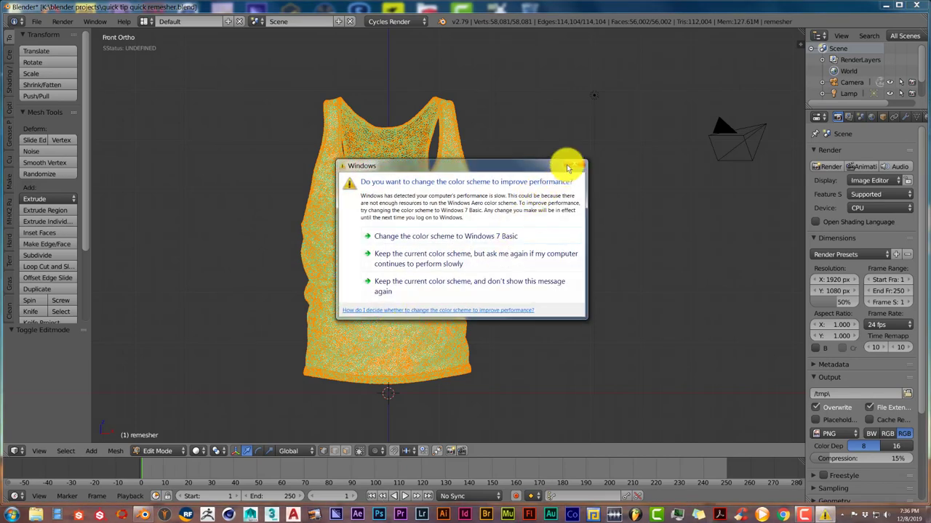
pyautogui.click(574, 165)
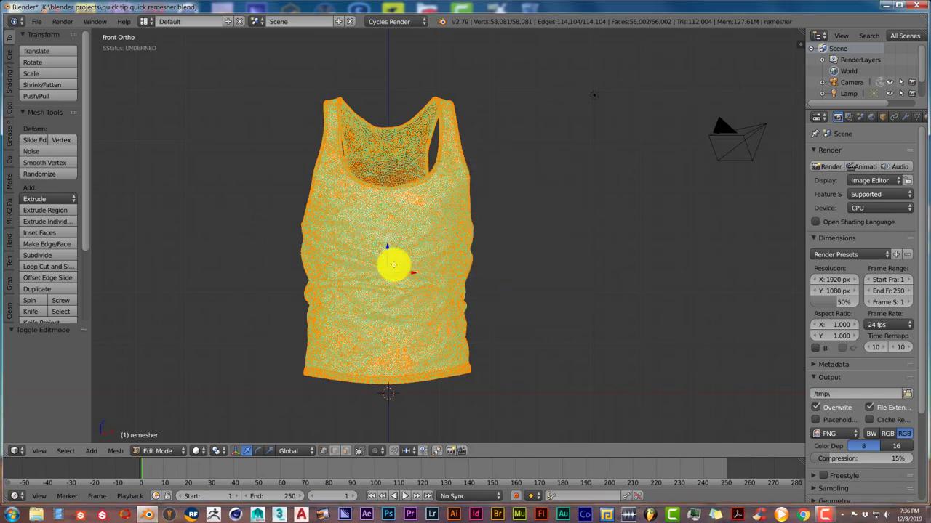
pyautogui.press('Tab')
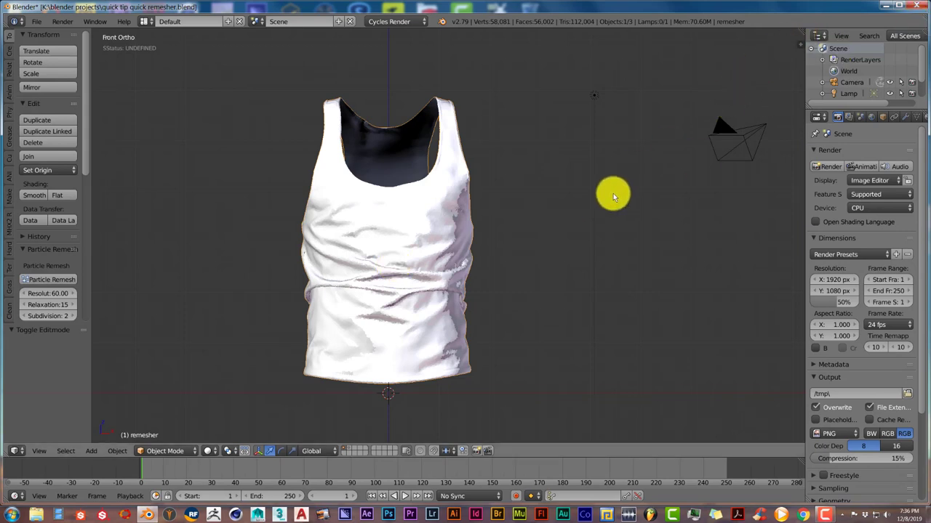
# Minimize Blender and launch Instant Meshes from its desktop shortcut.
pyautogui.click(887, 7)
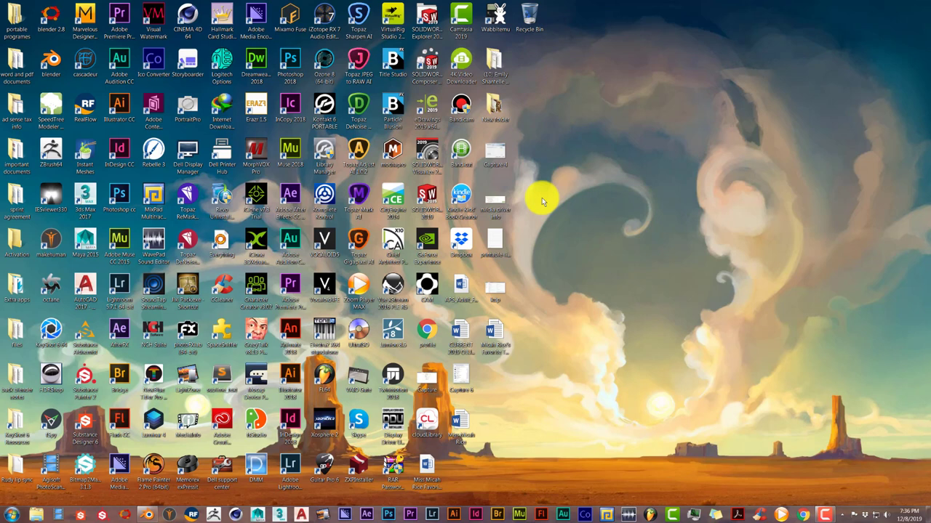
pyautogui.click(96, 161)
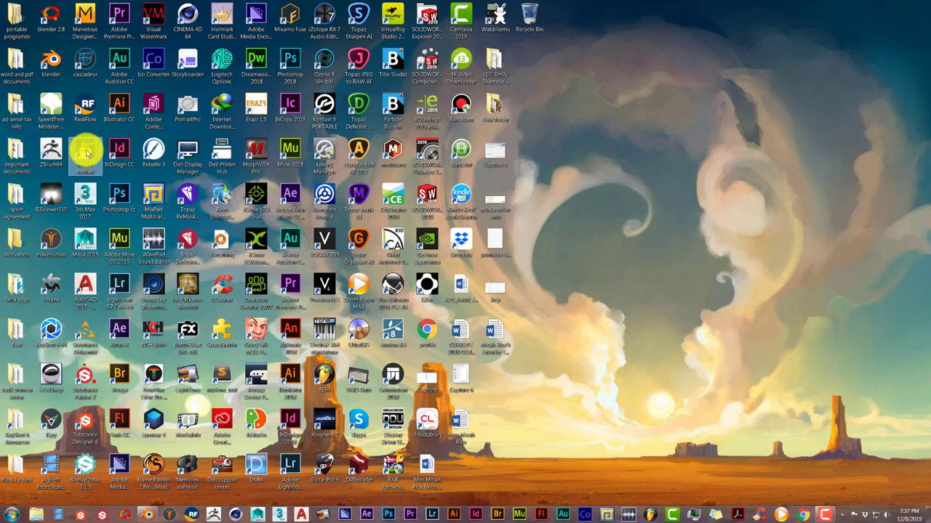
pyautogui.doubleClick(86, 153)
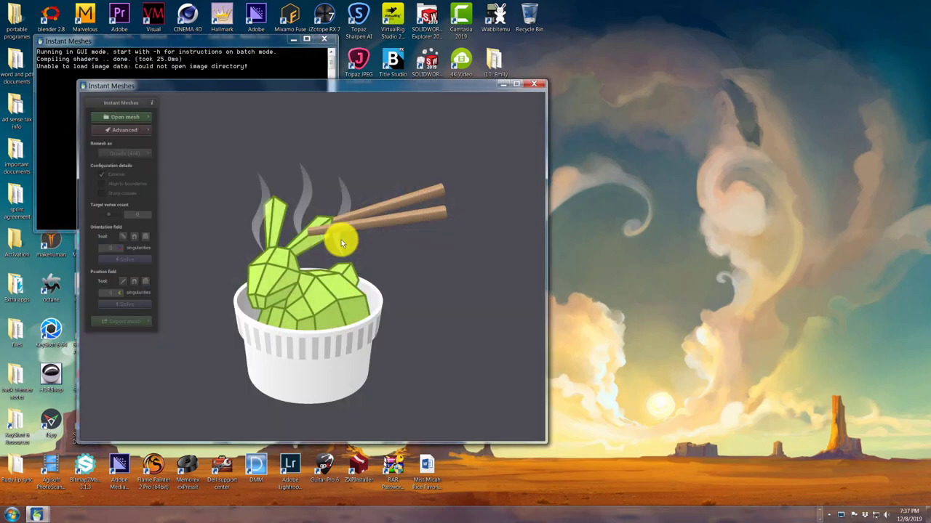
# Maximize Instant Meshes and open the file browser from Open mesh.
pyautogui.click(517, 85)
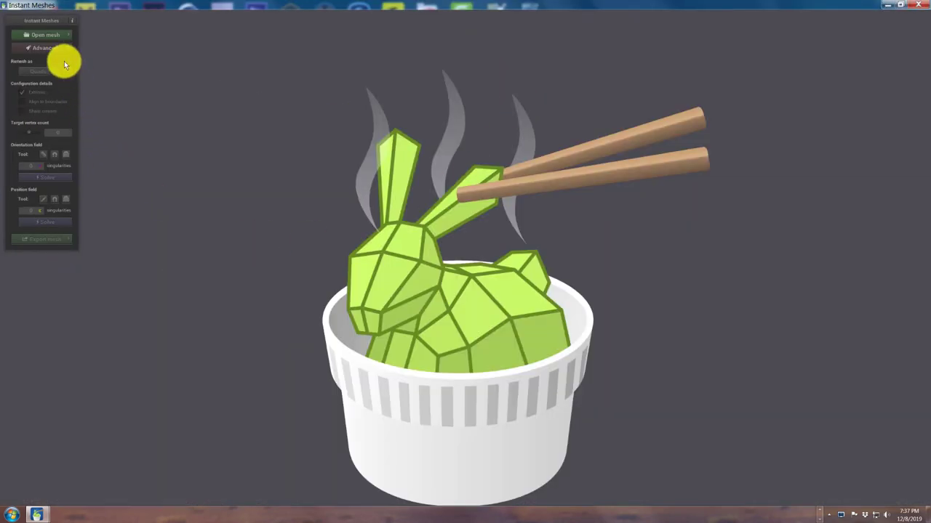
pyautogui.click(51, 35)
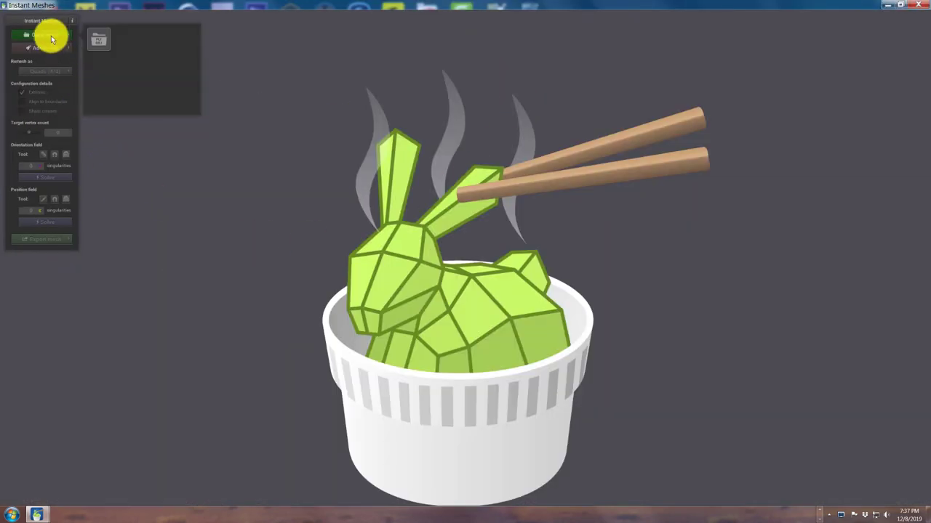
pyautogui.click(101, 44)
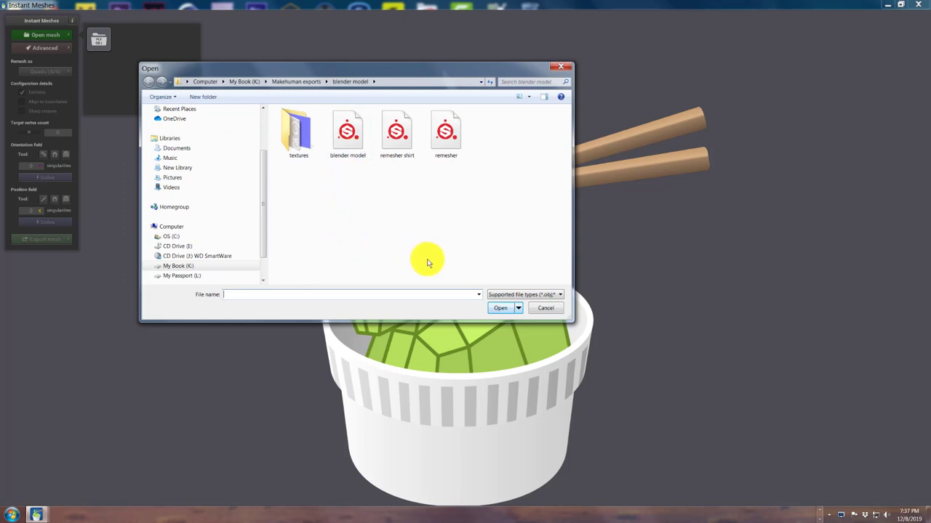
# Open the 'remesher shirt' file so the tank top loads as a shaded blue model.
pyautogui.click(396, 139)
pyautogui.click(494, 307)
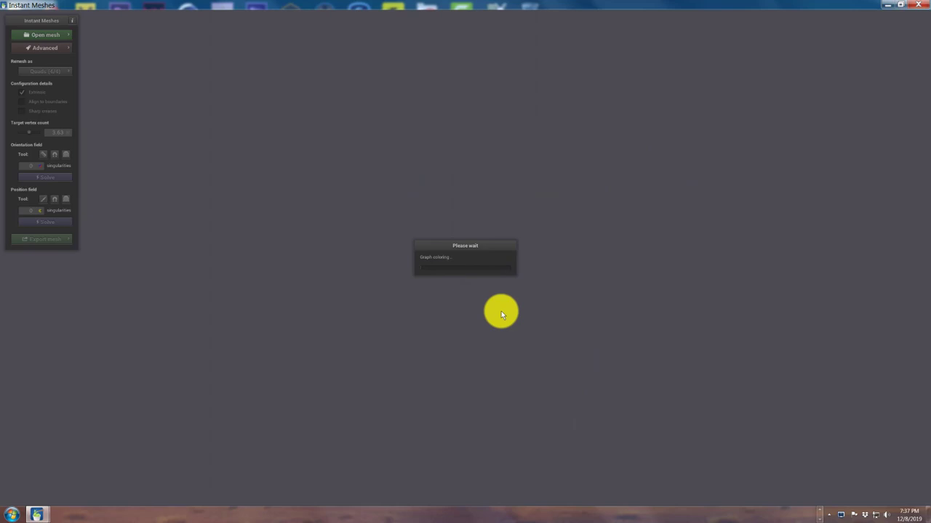
pyautogui.scroll(2, 446, 214)
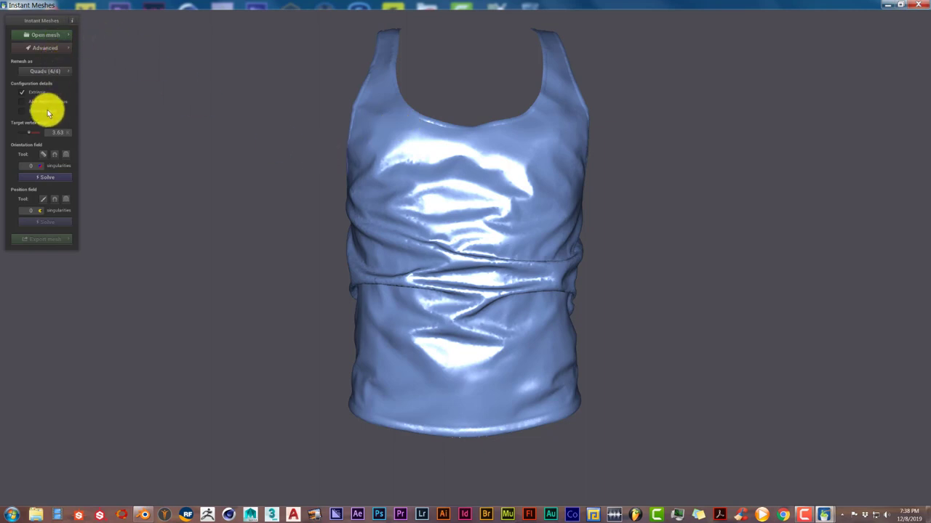
# Solve the orientation field, giving coloured cross strokes with 0 singularities.
pyautogui.click(51, 177)
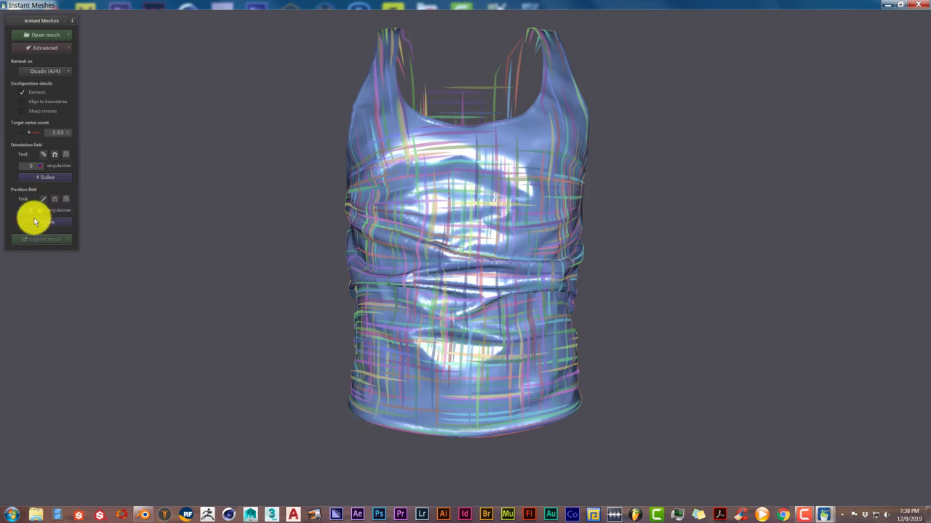
# Solve the position field into an even quad grid, show the export options, and return to Blender.
pyautogui.click(59, 224)
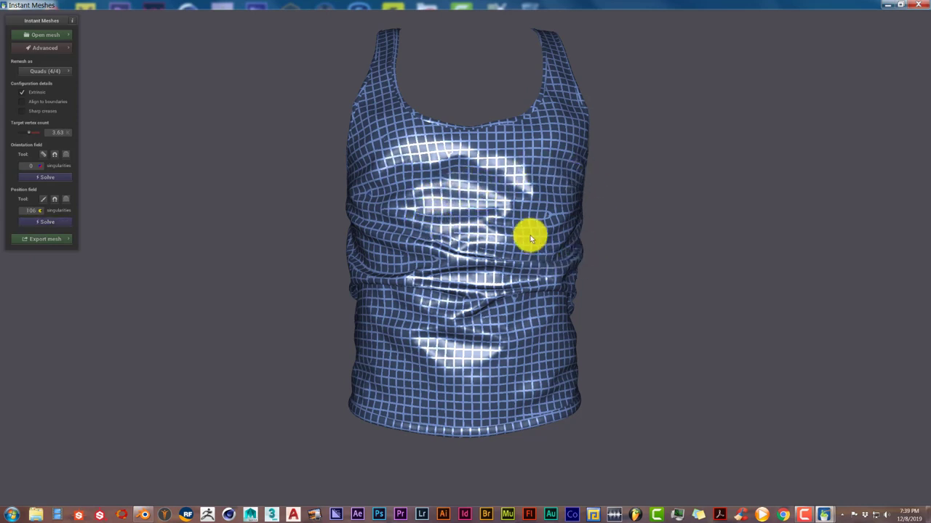
pyautogui.click(52, 239)
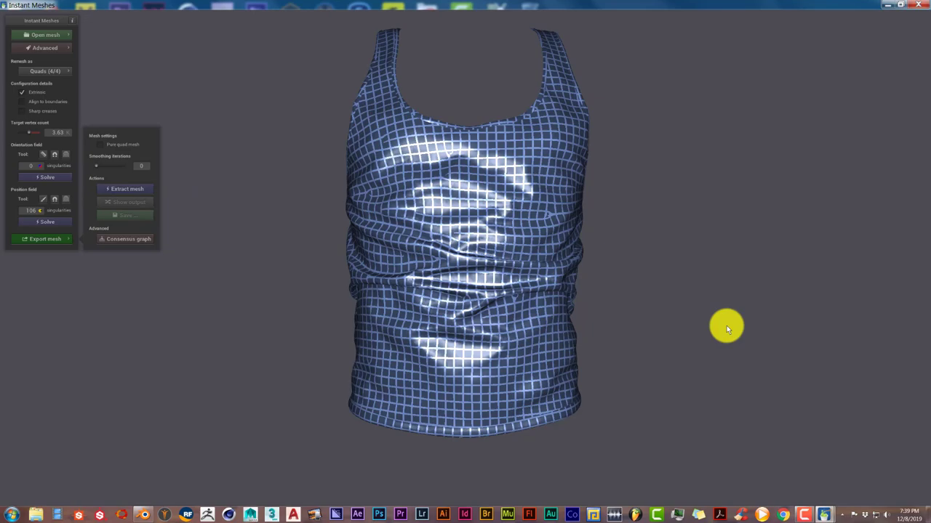
pyautogui.click(143, 515)
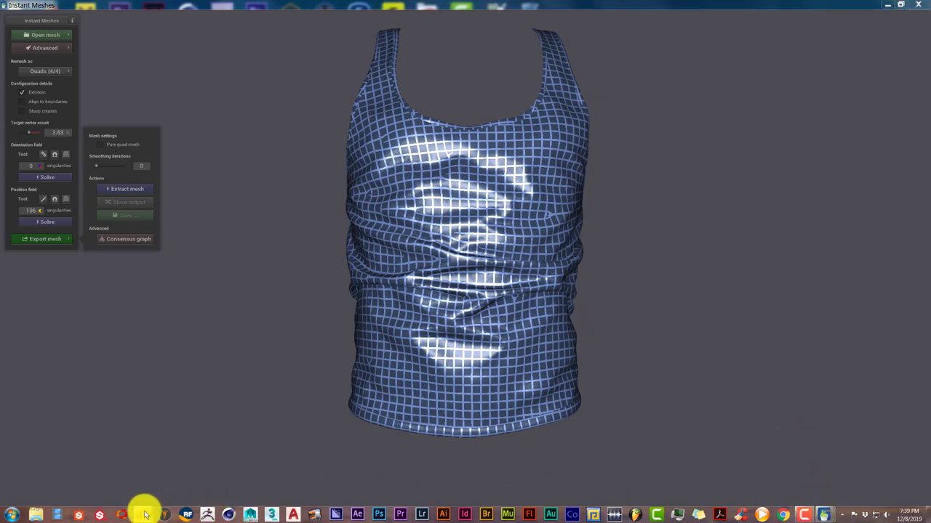
pyautogui.scroll(1, 345, 241)
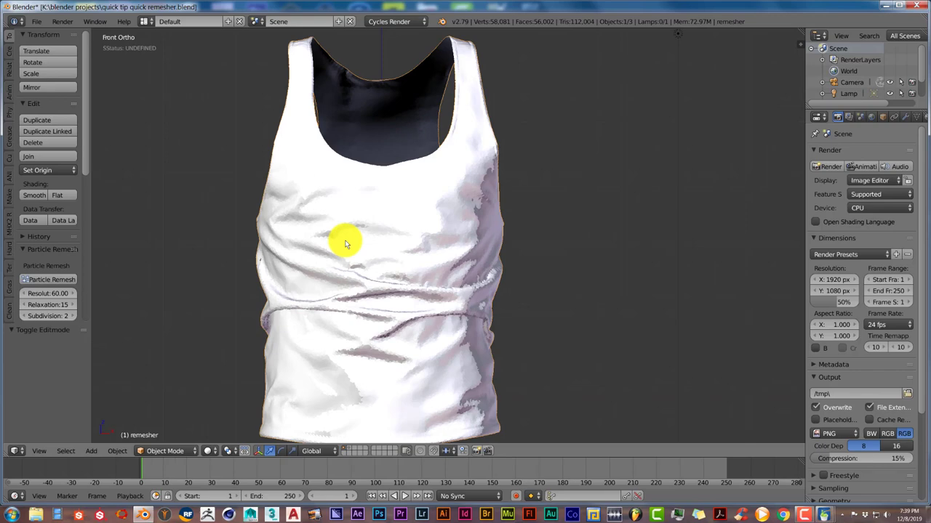
pyautogui.press('Tab')
pyautogui.scroll(-1, 384, 245)
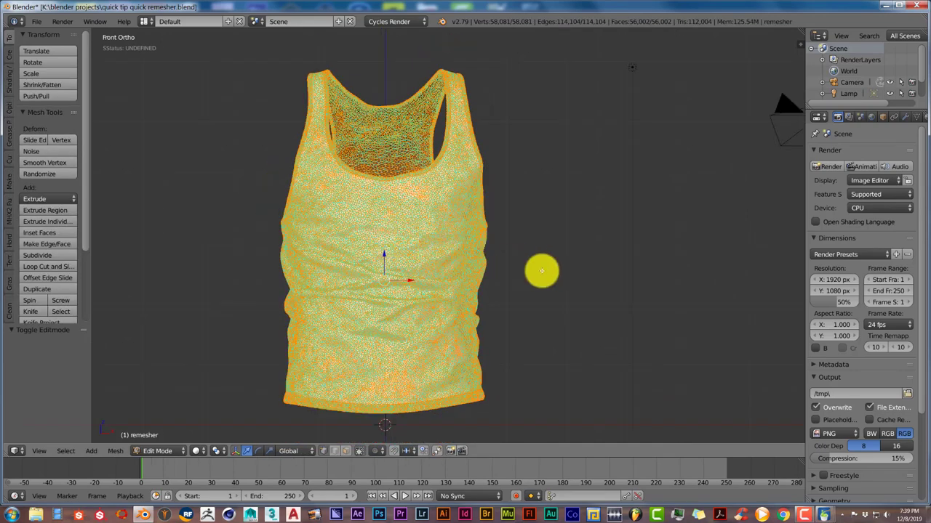
pyautogui.moveTo(827, 515)
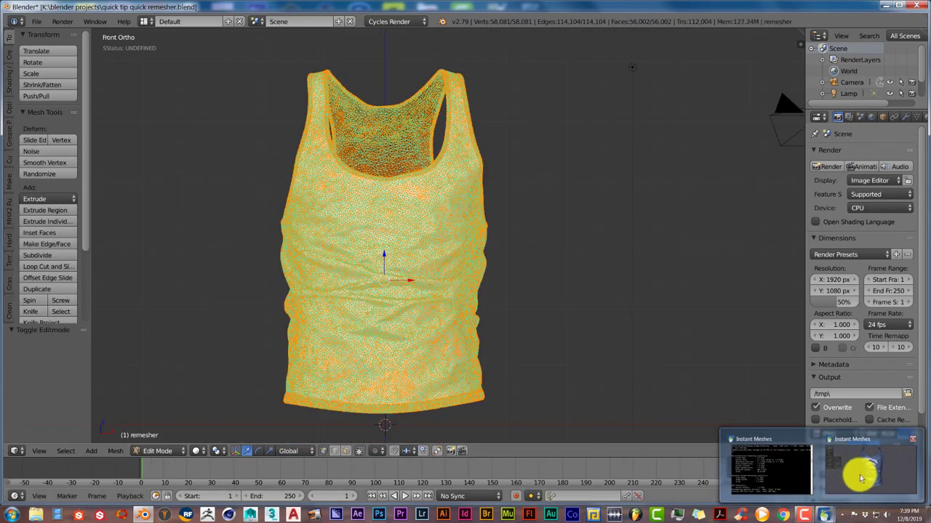
pyautogui.click(858, 476)
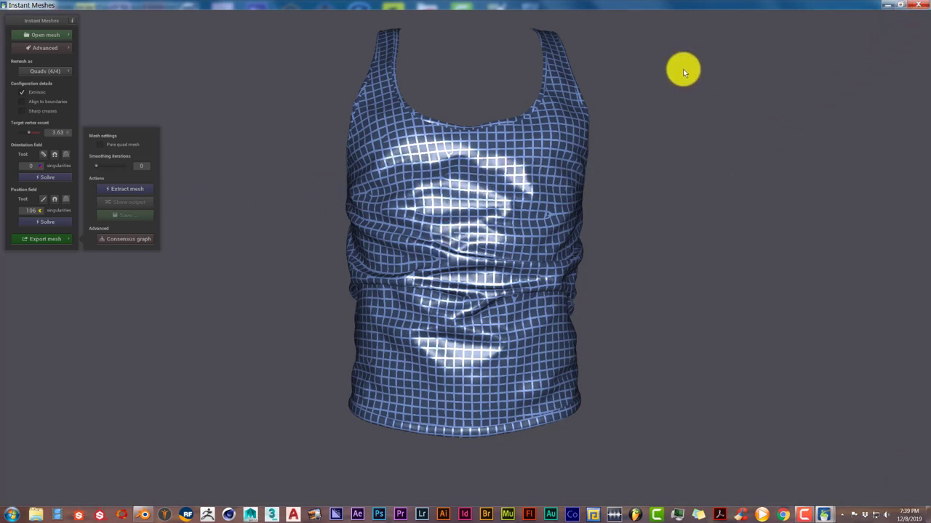
pyautogui.click(887, 5)
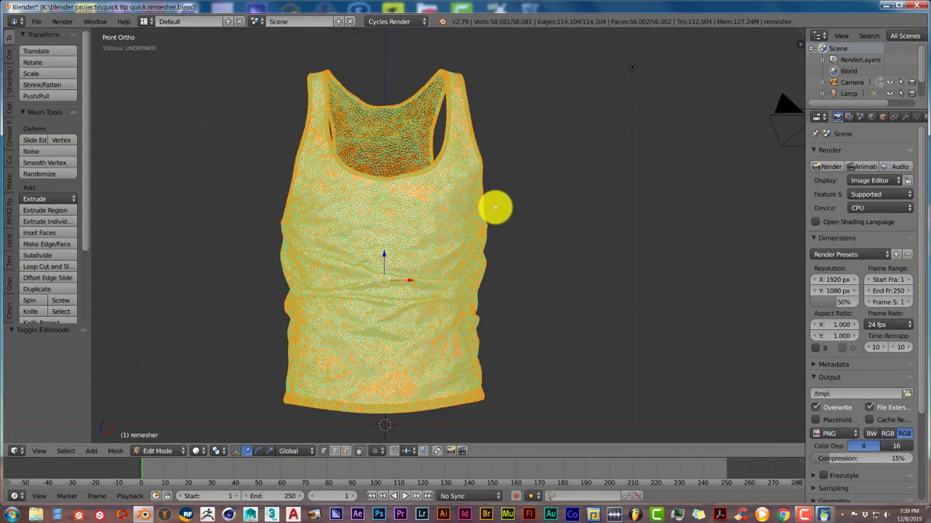
pyautogui.scroll(1, 398, 292)
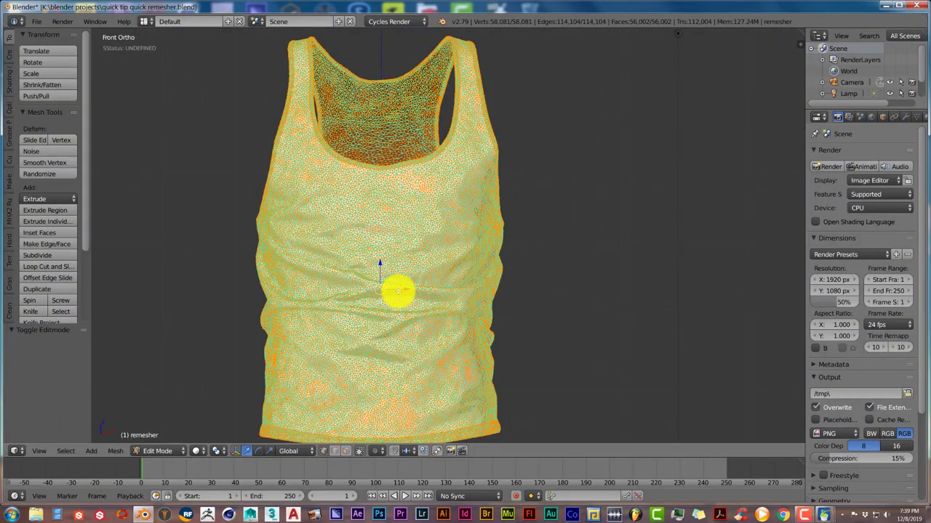
# Return to Object Mode and show the layer holding the gym machine model.
pyautogui.press('Tab')
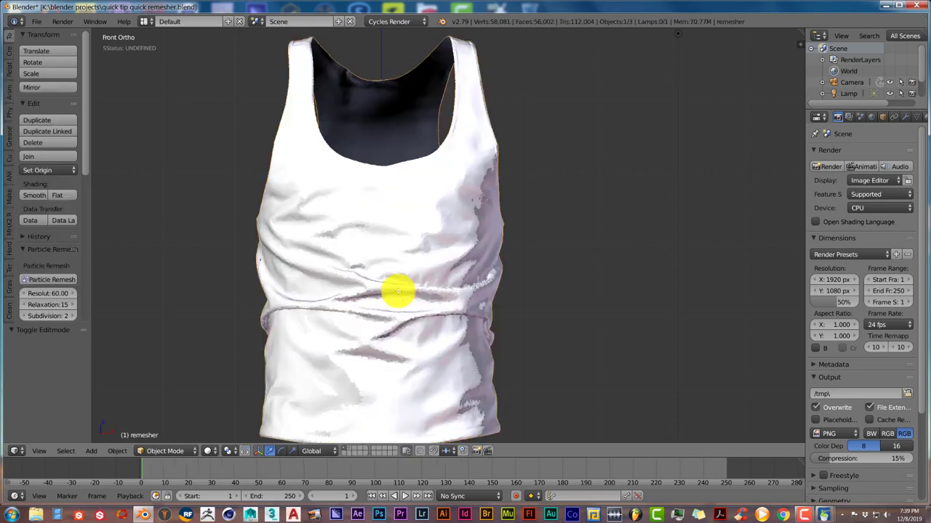
pyautogui.click(349, 450)
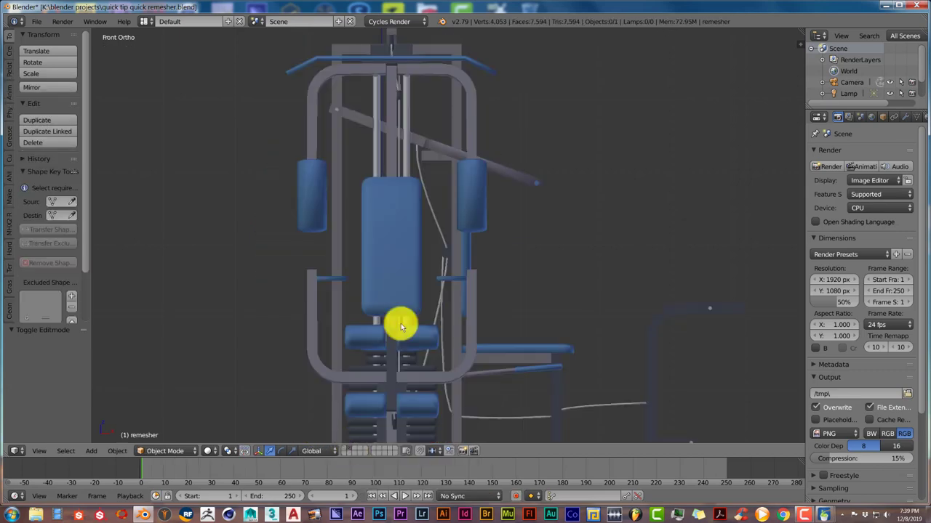
pyautogui.scroll(-1, 401, 326)
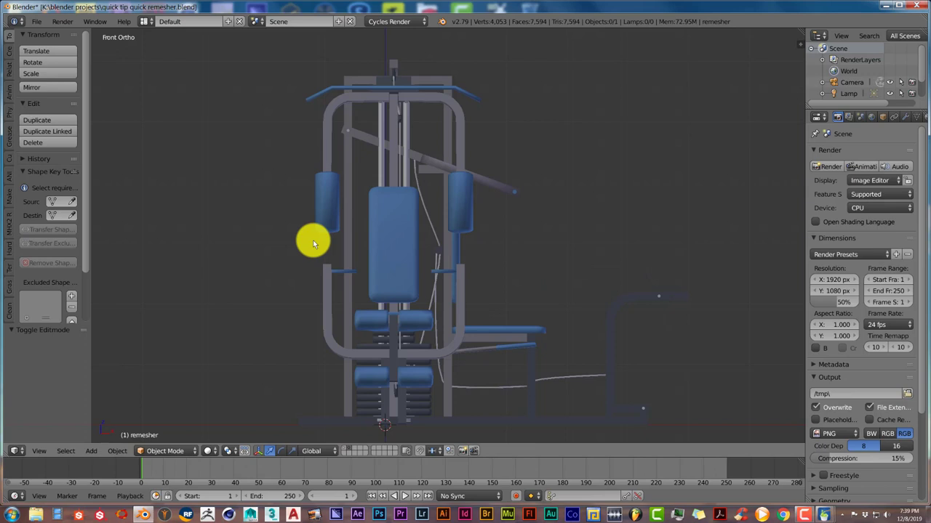
# Select the gym mesh geo_138 and inspect its 7,594 faces in Edit Mode.
pyautogui.rightClick(377, 220)
pyautogui.press('Tab')
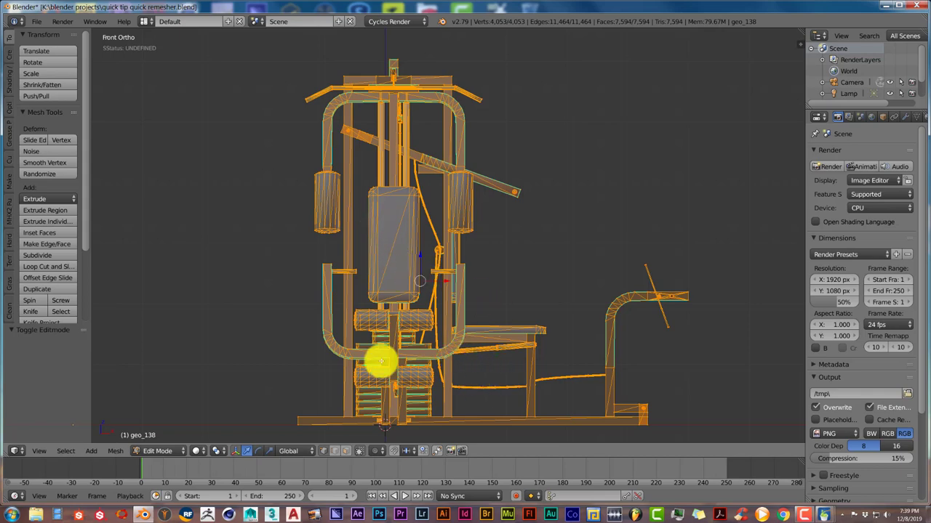
pyautogui.scroll(1, 381, 361)
pyautogui.scroll(-2, 381, 362)
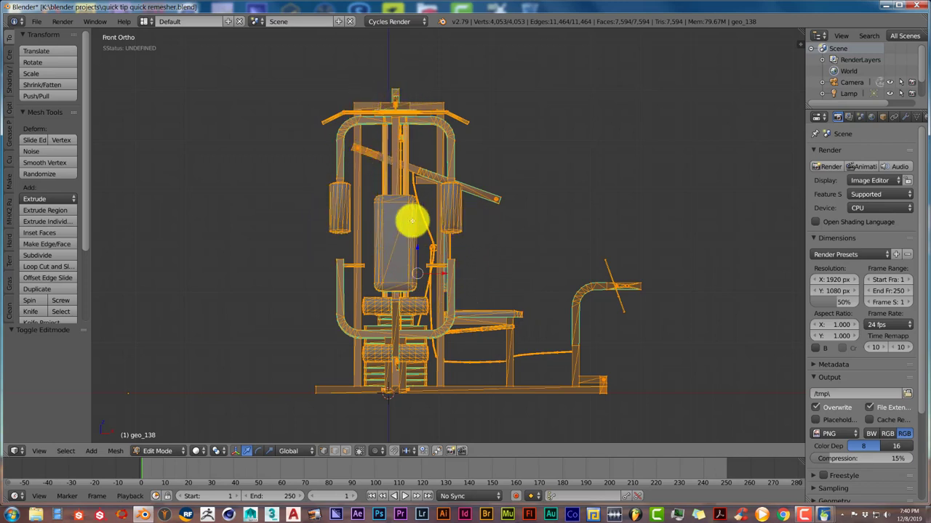
# Return the gym model to Object Mode, then open Instant Meshes' mesh file browser.
pyautogui.press('Tab')
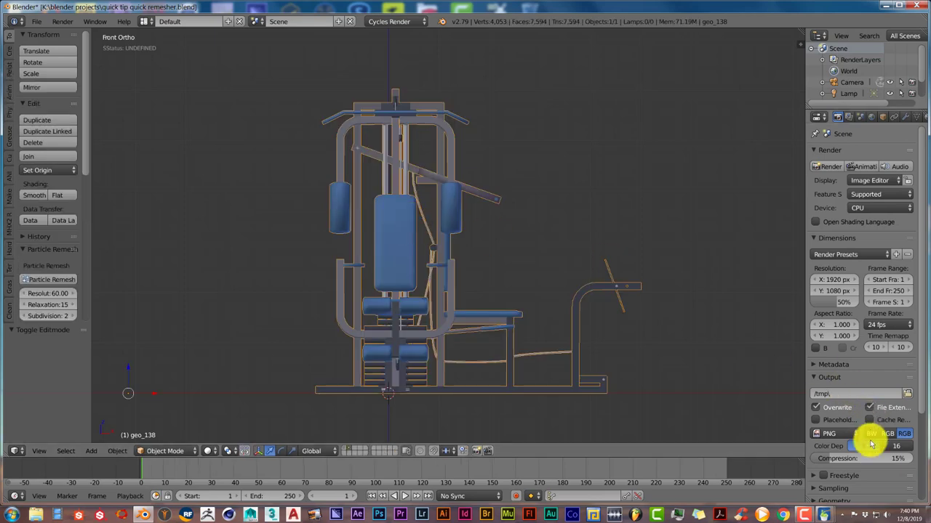
pyautogui.moveTo(828, 512)
pyautogui.click(853, 459)
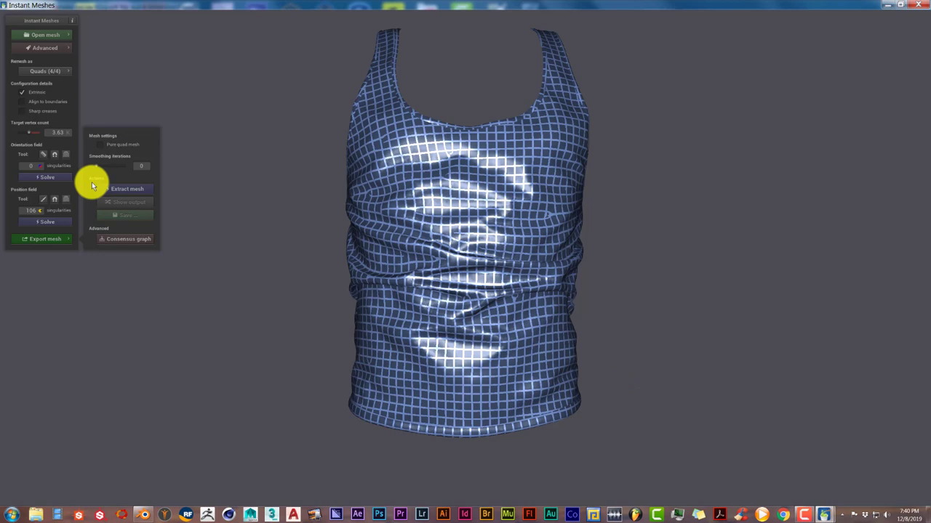
pyautogui.click(48, 71)
pyautogui.click(44, 35)
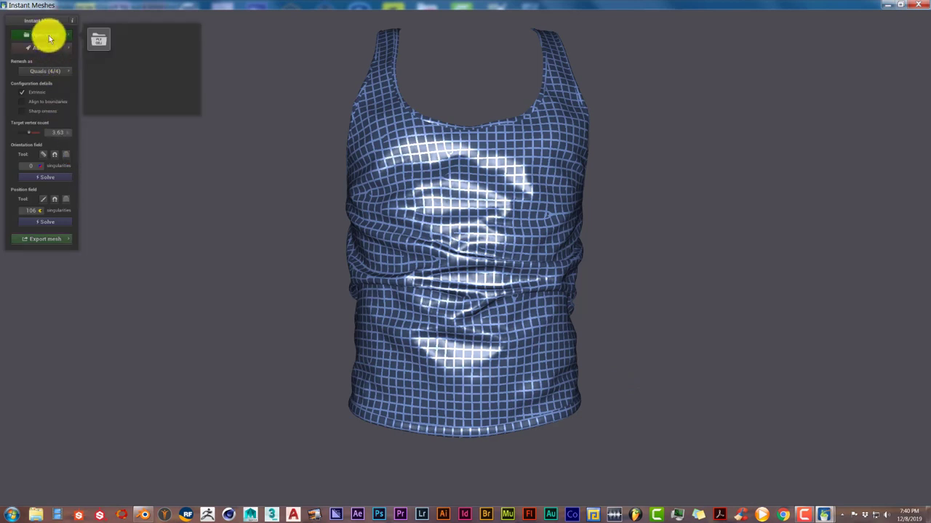
pyautogui.click(96, 45)
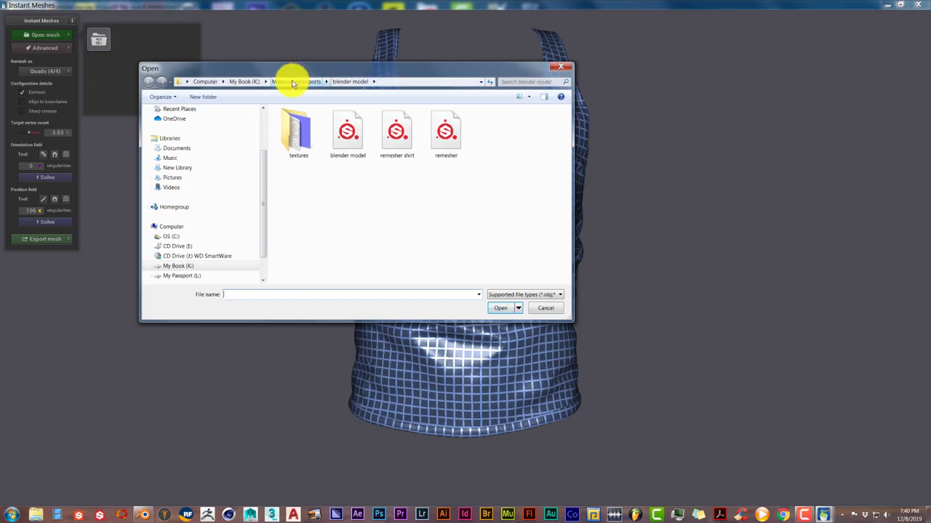
# Open bowflex.obj from K:\blender furniture creator projects\3d model\interior home\bowflex.
pyautogui.click(240, 81)
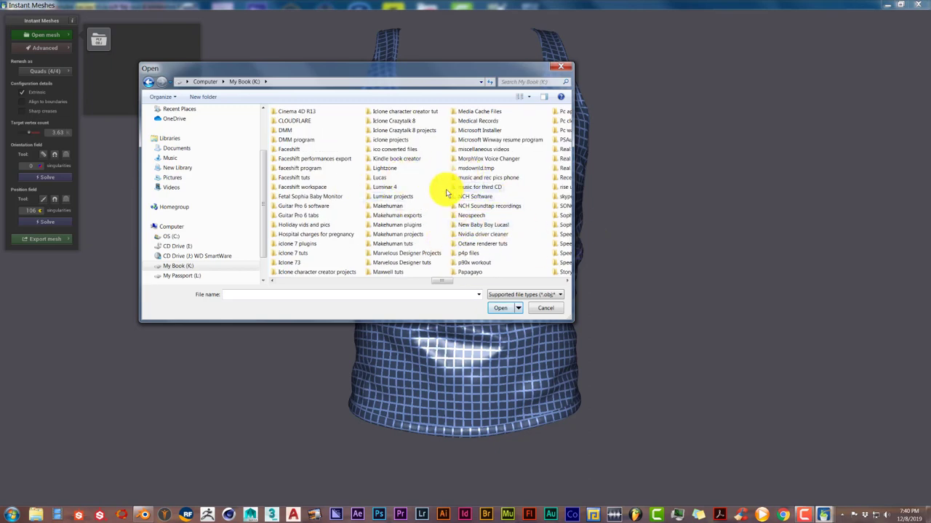
pyautogui.scroll(-1, 429, 191)
pyautogui.scroll(1, 392, 206)
pyautogui.scroll(2, 371, 208)
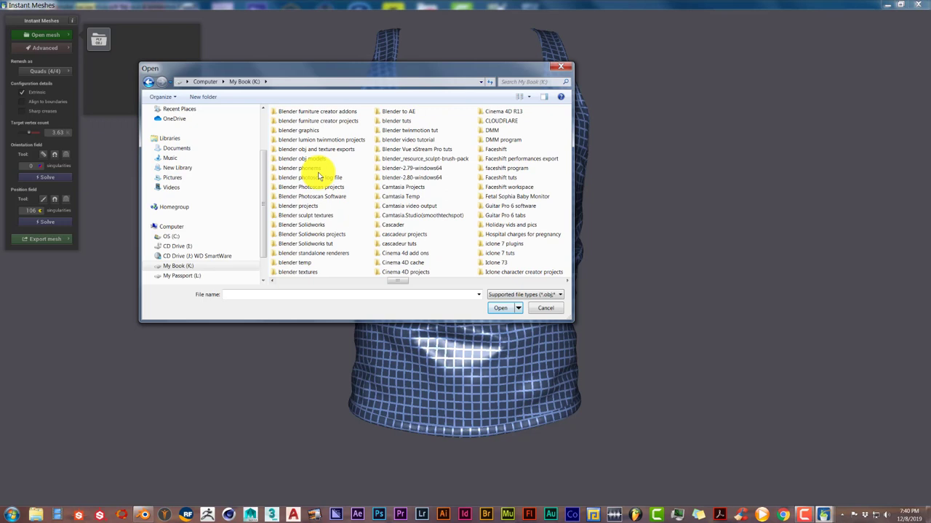
pyautogui.scroll(-1, 327, 207)
pyautogui.scroll(1, 336, 189)
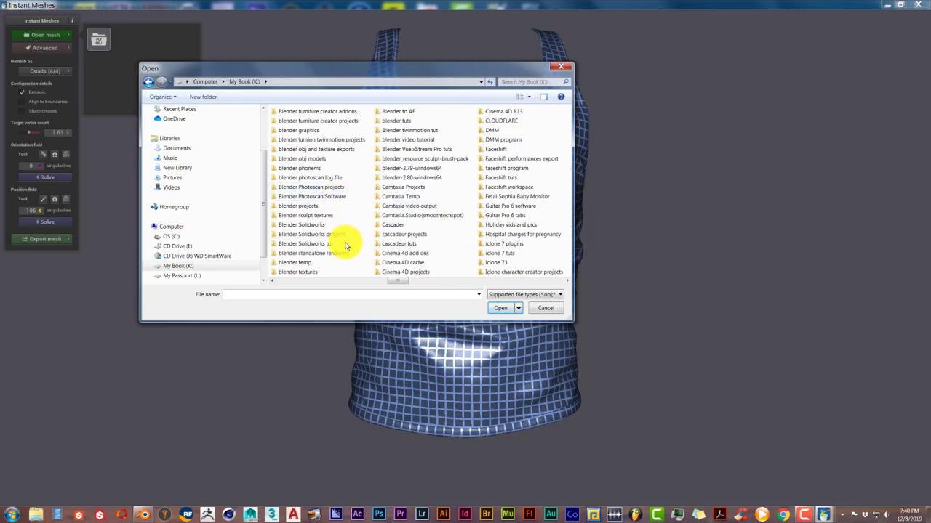
pyautogui.scroll(1, 342, 212)
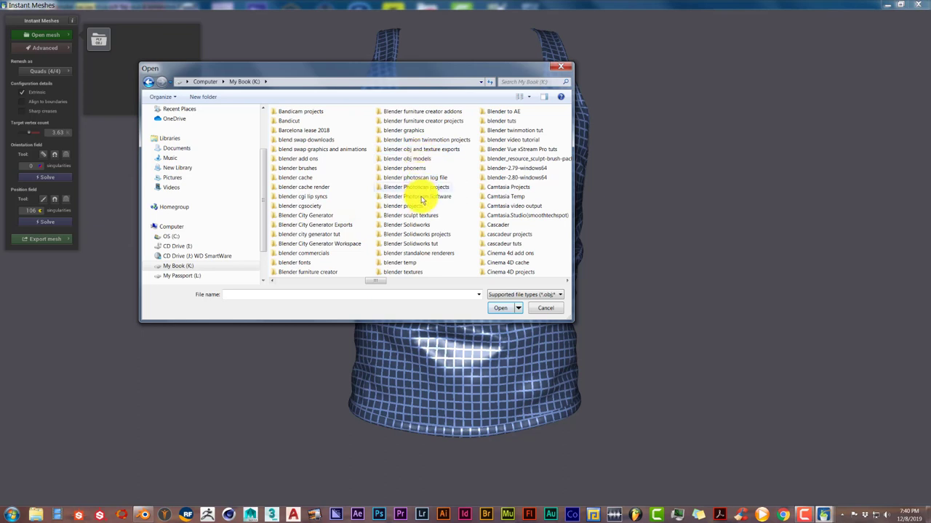
pyautogui.doubleClick(412, 121)
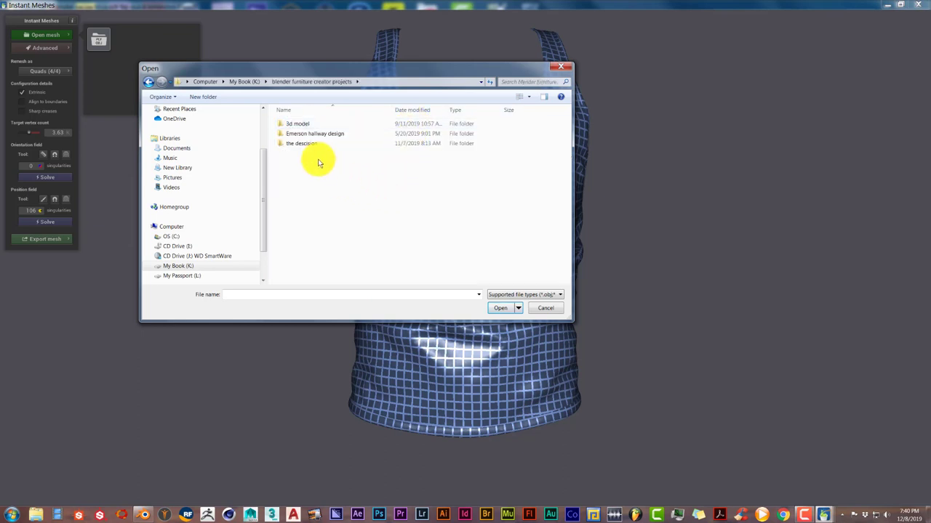
pyautogui.doubleClick(305, 127)
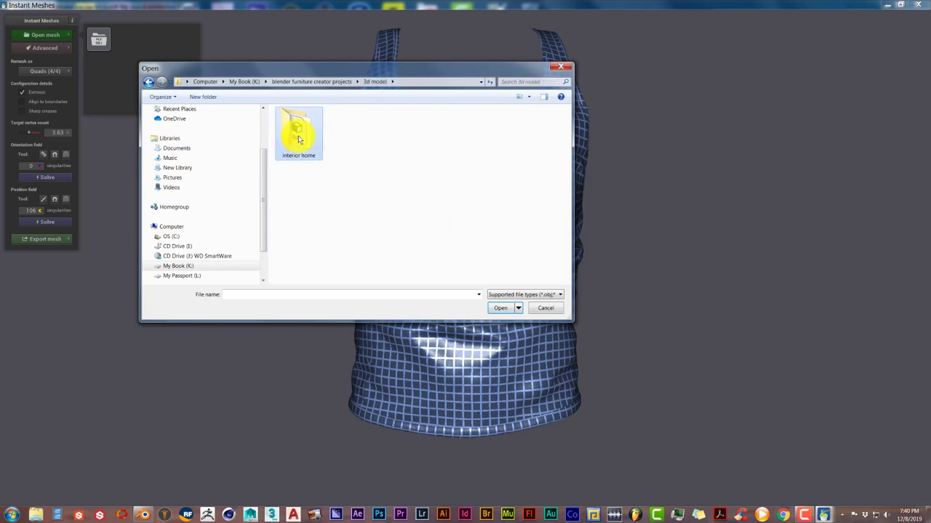
pyautogui.doubleClick(300, 139)
pyautogui.doubleClick(298, 141)
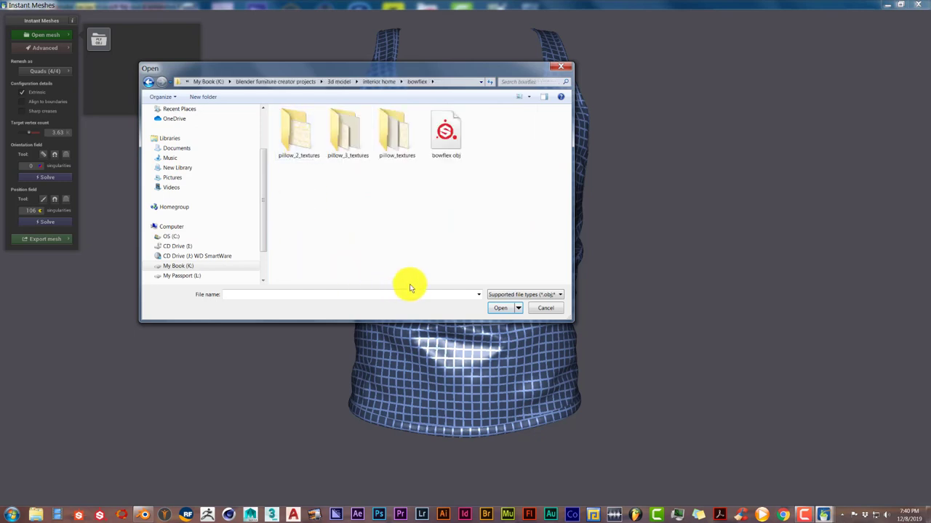
pyautogui.click(447, 132)
pyautogui.click(500, 307)
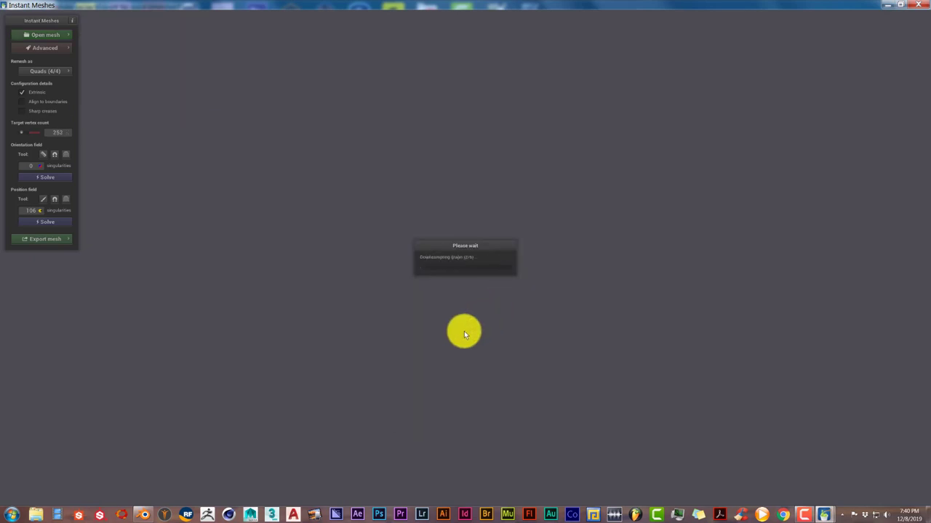
# Rotate the loaded bowflex model so its top tilts toward the viewer.
pyautogui.moveTo(464, 335); pyautogui.dragTo(458, 200)
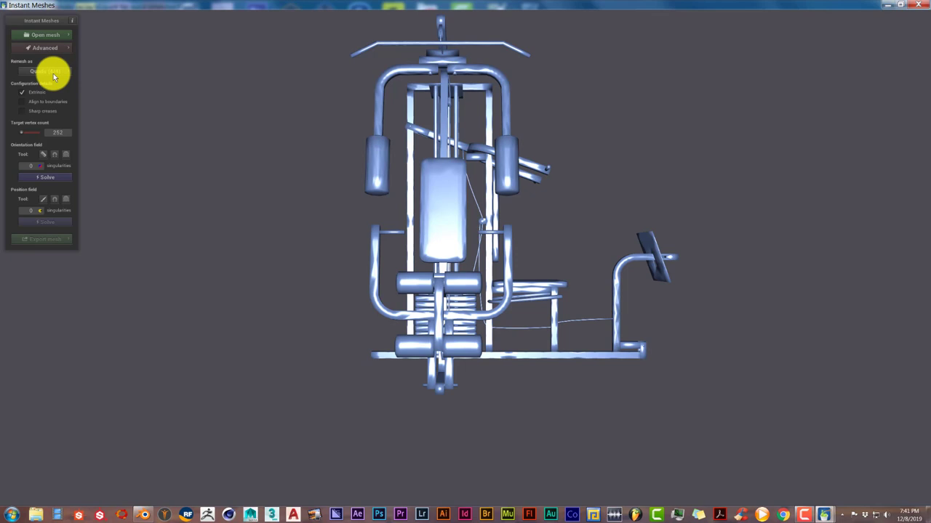
# Solve the gym model's orientation field, yielding 797 singularities at target vertex count 252.
pyautogui.click(57, 180)
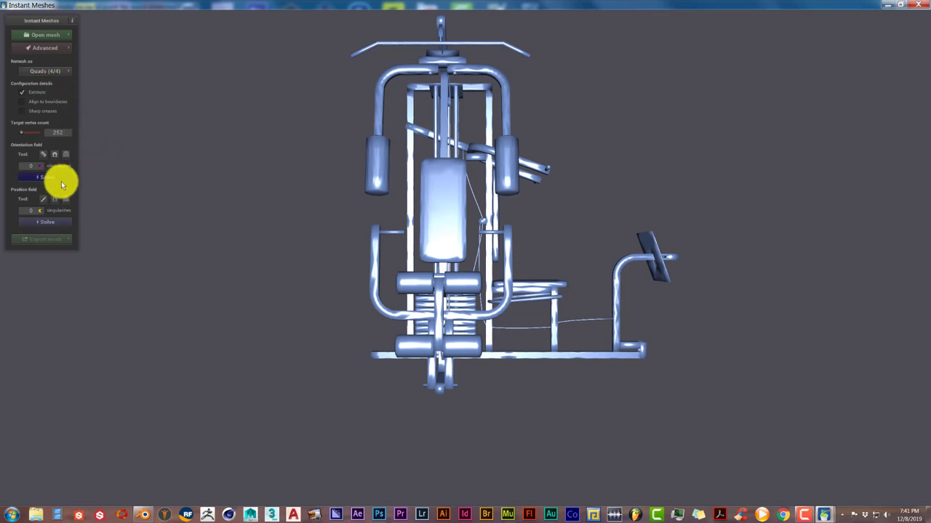
pyautogui.scroll(4, 436, 238)
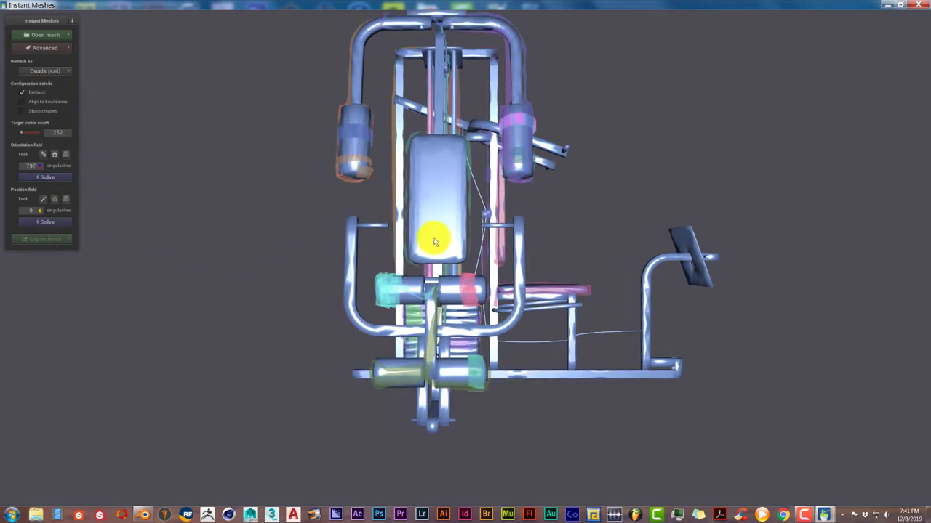
pyautogui.scroll(-2, 453, 266)
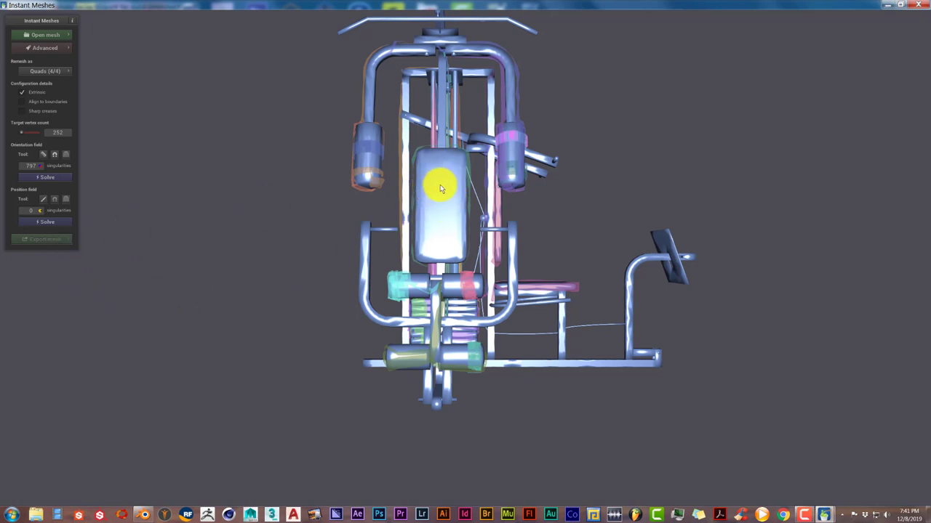
# Solve the position field to lay a white quad grid over the gym machine with 43 singularities.
pyautogui.click(48, 222)
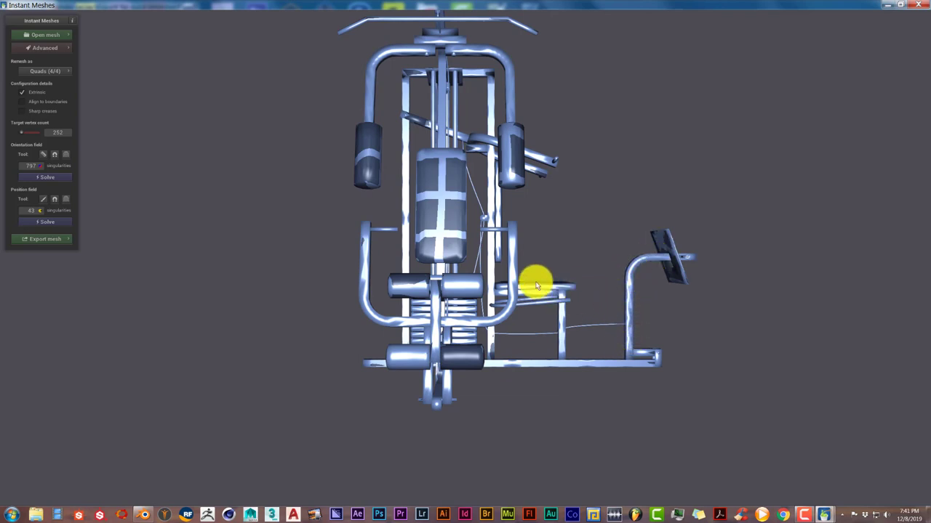
pyautogui.moveTo(436, 270); pyautogui.dragTo(396, 227)
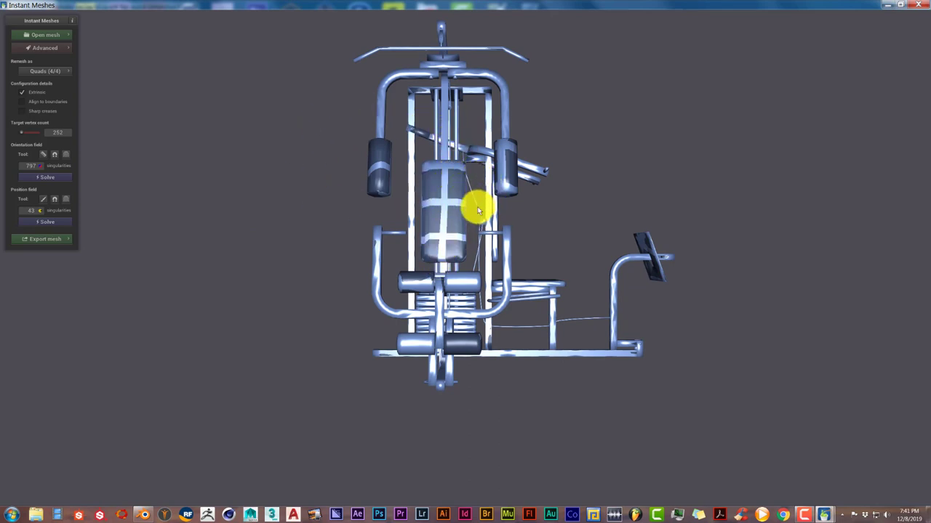
pyautogui.scroll(1, 379, 207)
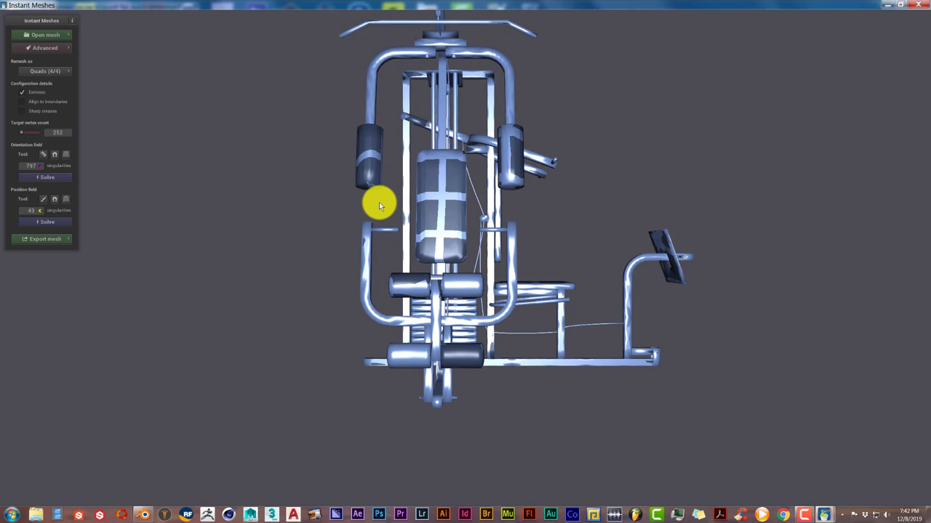
pyautogui.scroll(-1, 379, 207)
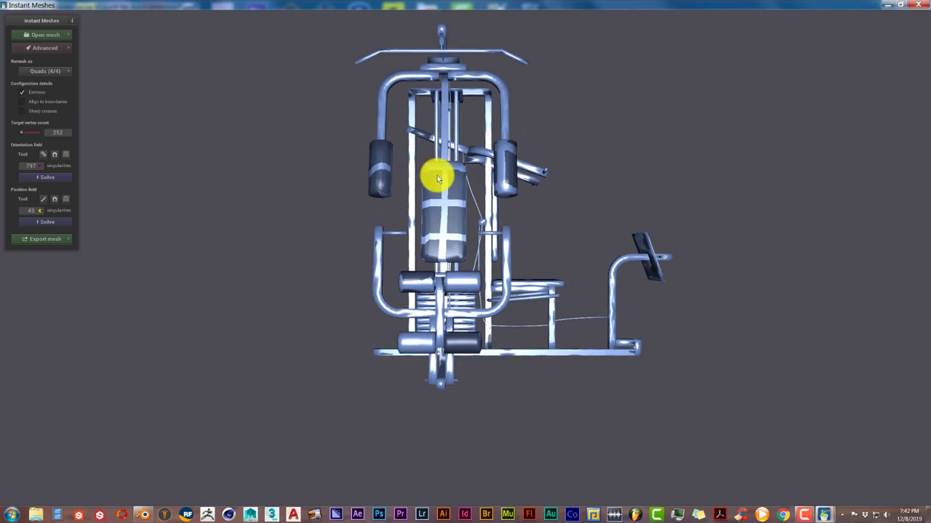